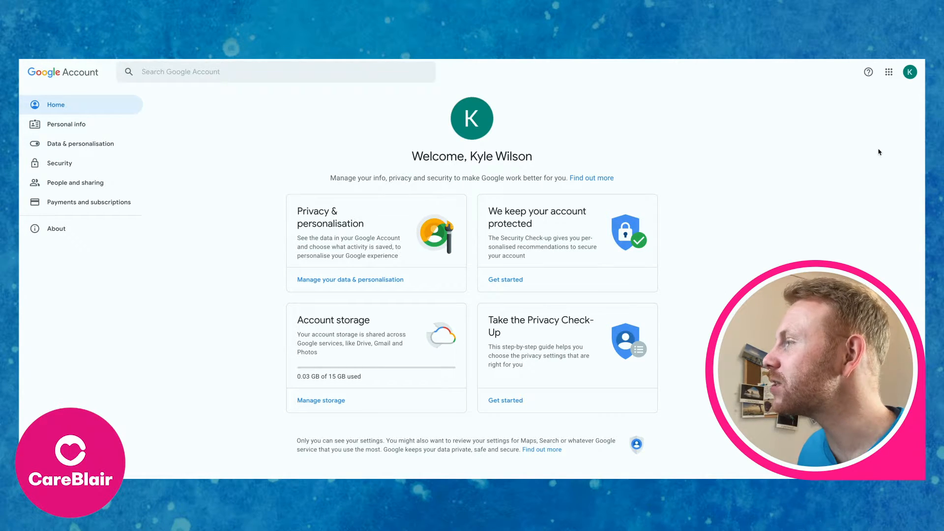
Step: Open Google My Business from the Google account and look through the cards on the CareBlair home dashboard
left_click(889, 73)
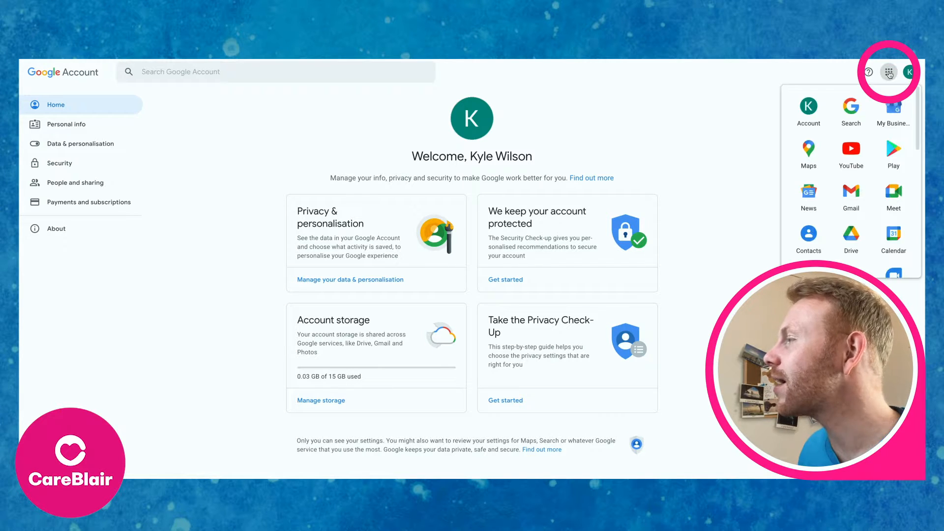
left_click(894, 113)
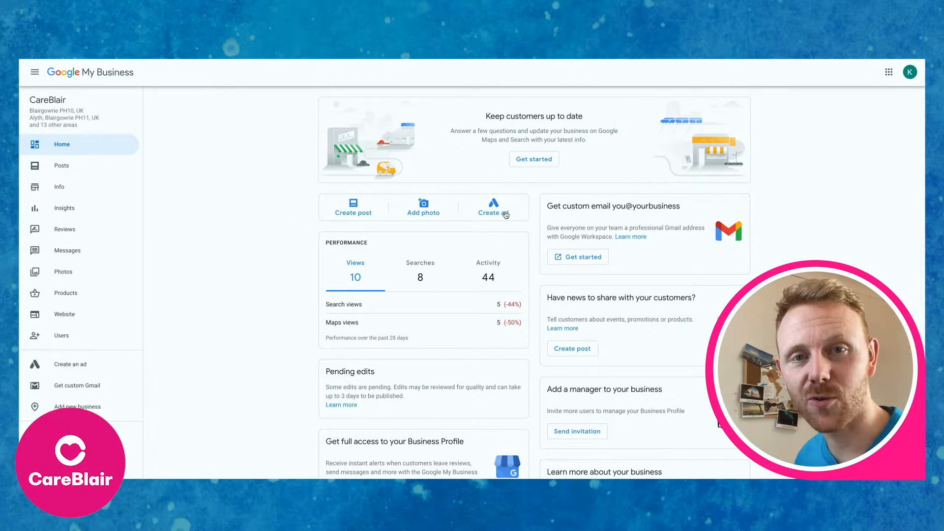
scroll(502, 216, "down", 5)
scroll(500, 218, "down", 1)
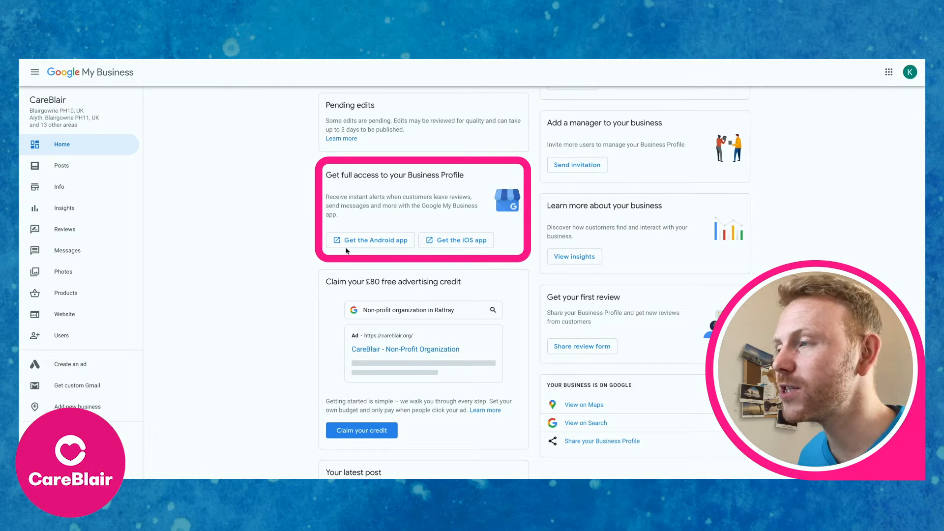
scroll(364, 252, "down", 2)
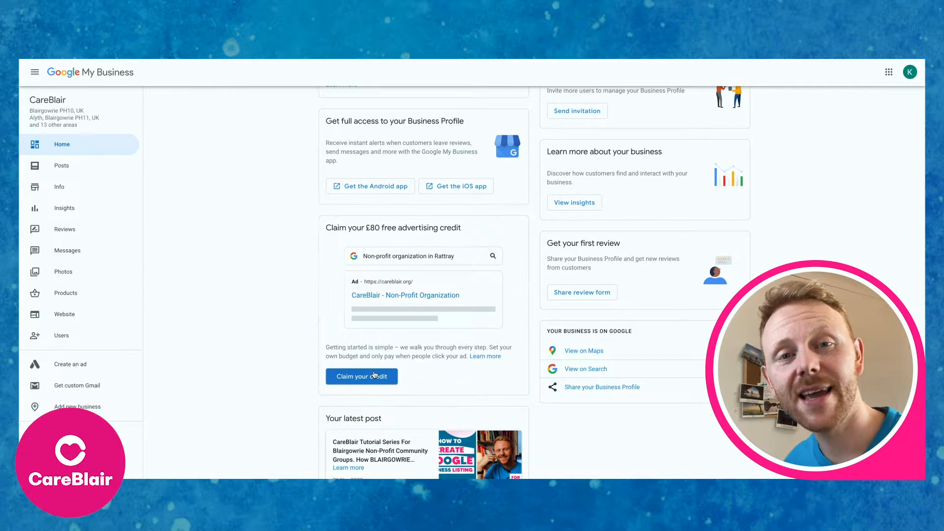
scroll(374, 375, "down", 1)
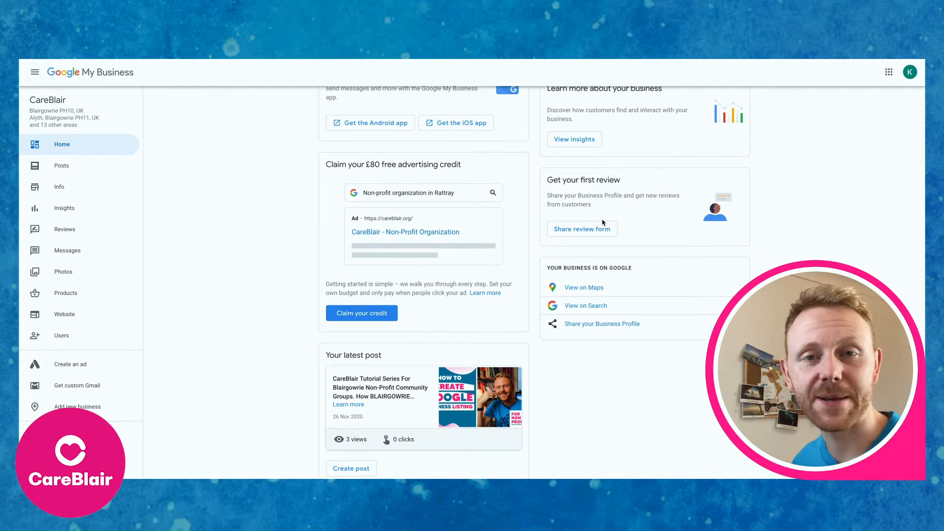
scroll(283, 199, "up", 8)
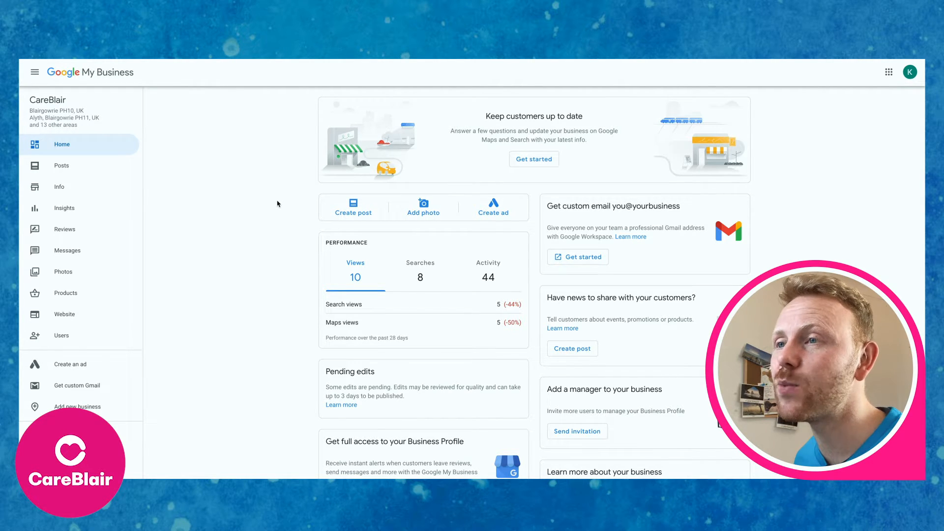
Step: Open the business info and examine the business name and category settings without changing them
left_click(57, 190)
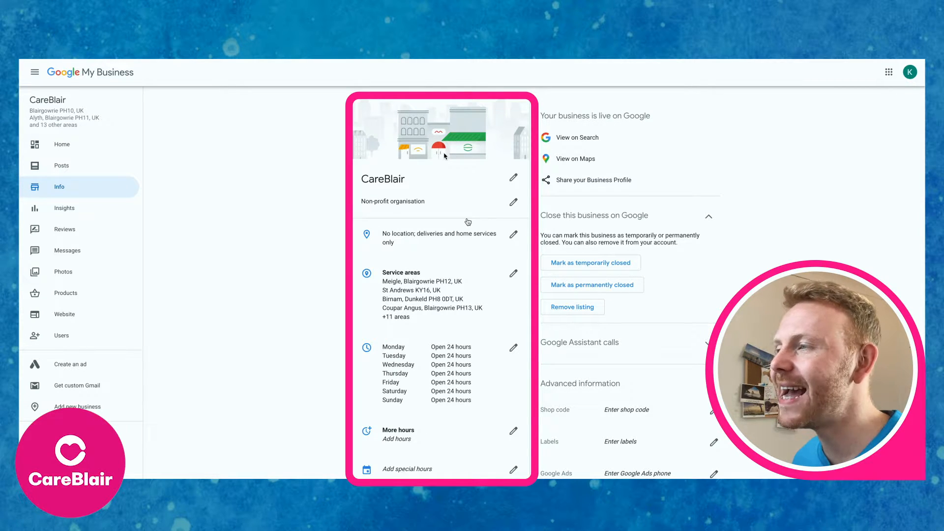
left_click(514, 179)
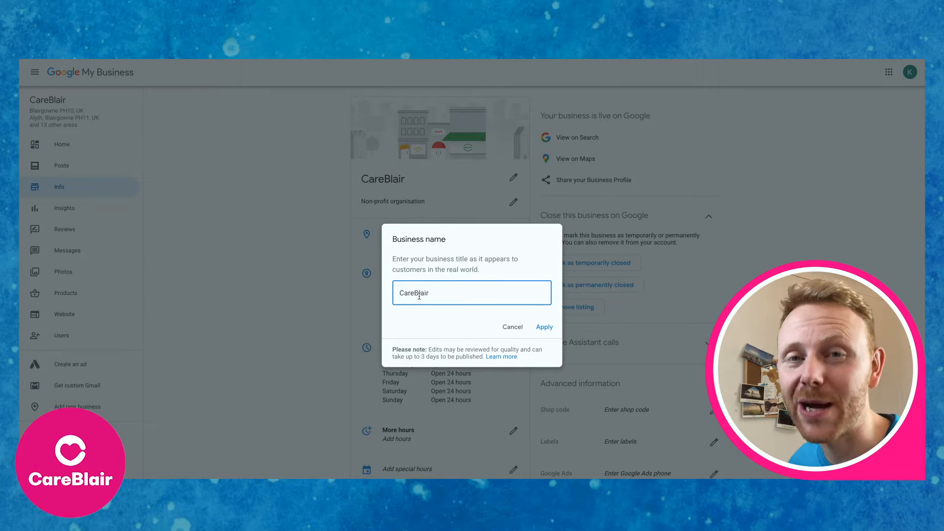
left_click(511, 326)
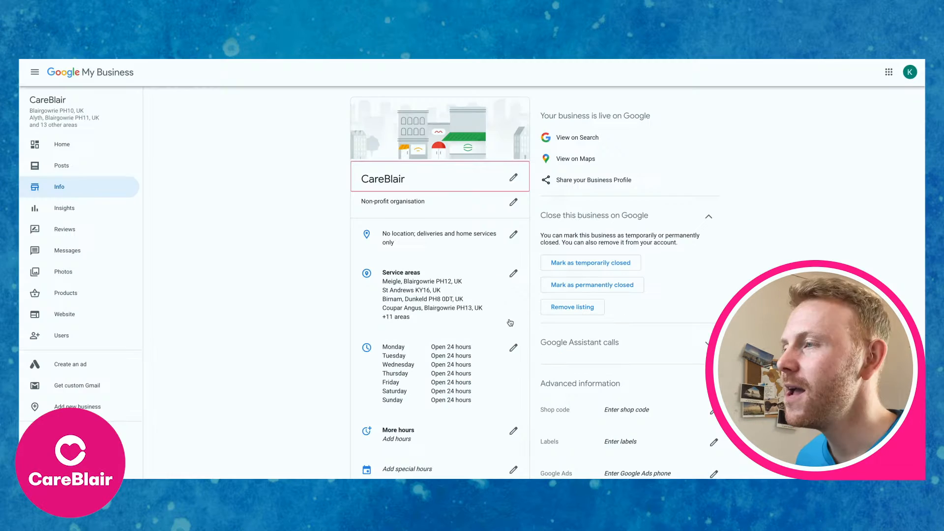
left_click(406, 203)
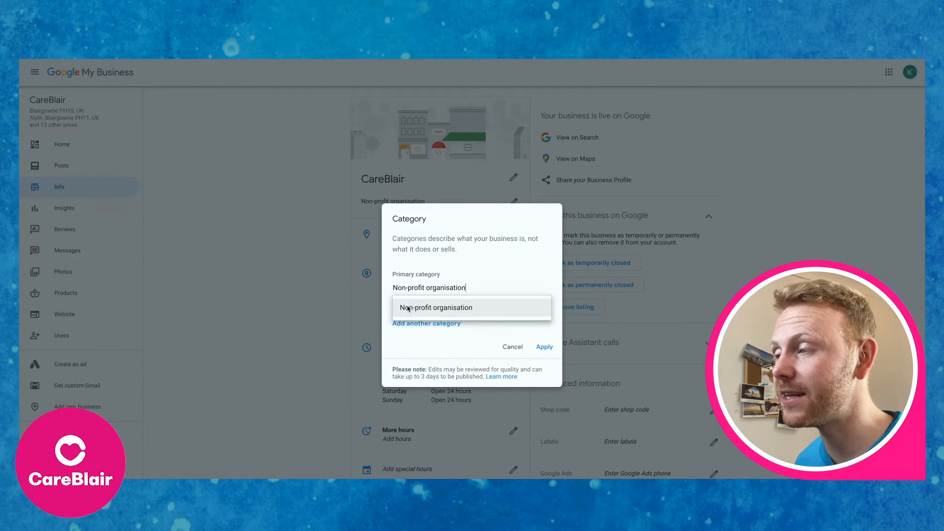
left_click(412, 336)
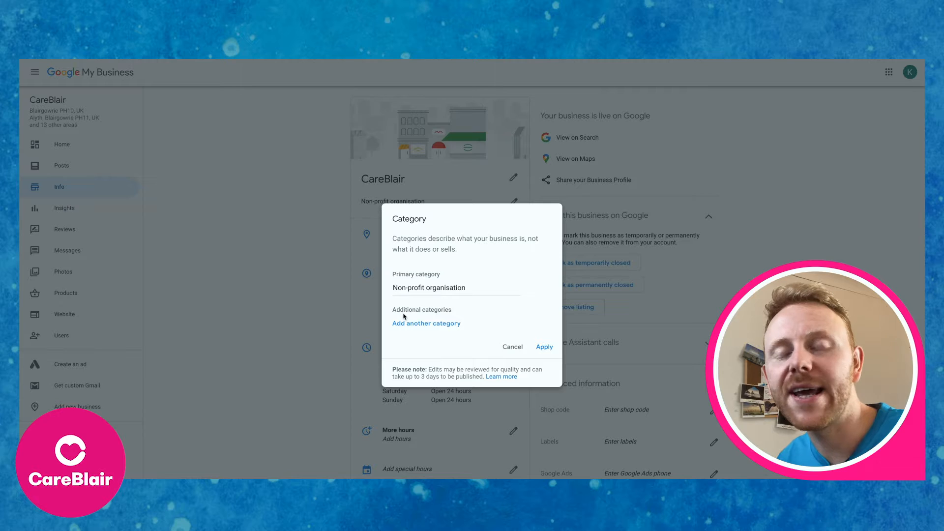
key("Escape")
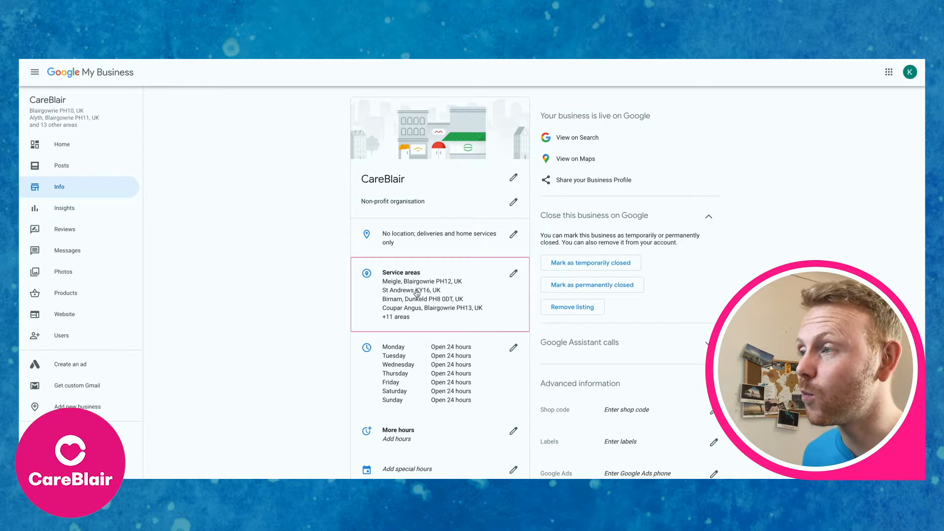
Step: Review the listing's service areas and its weekly opening hours
left_click(415, 293)
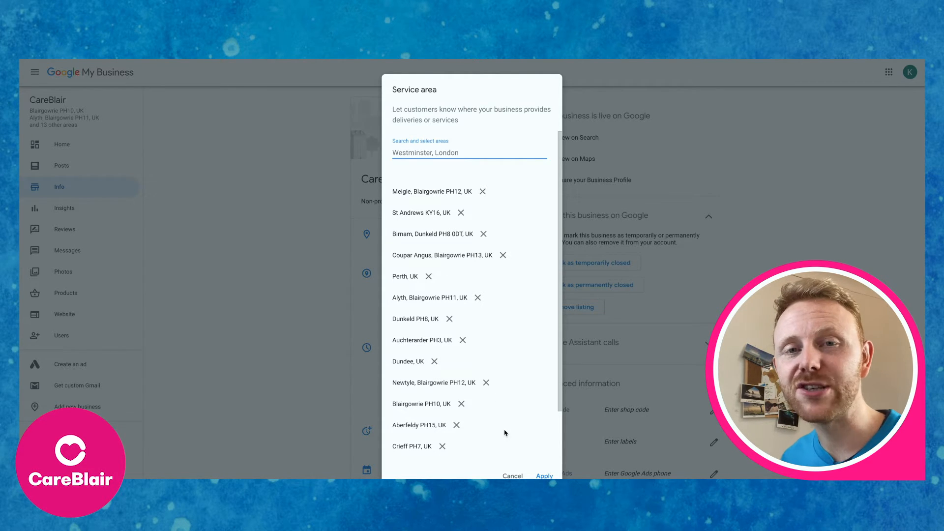
left_click(540, 476)
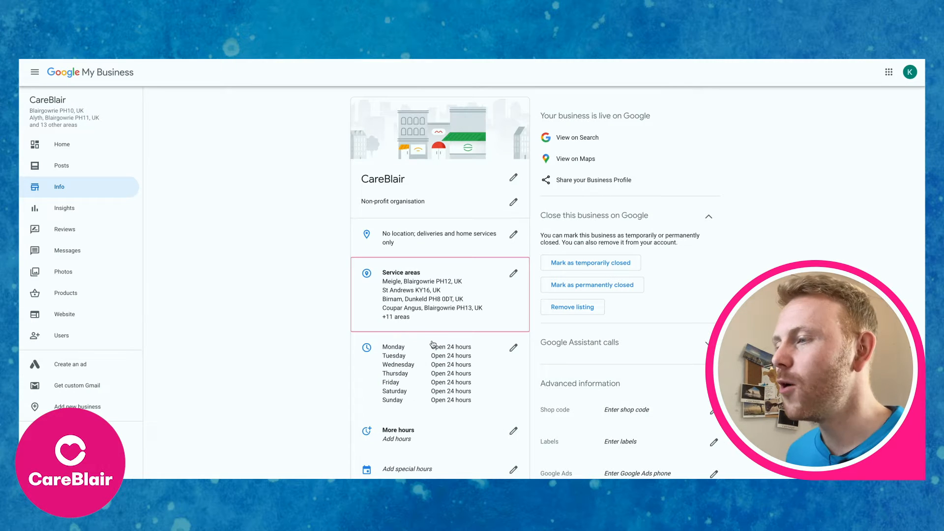
left_click(400, 370)
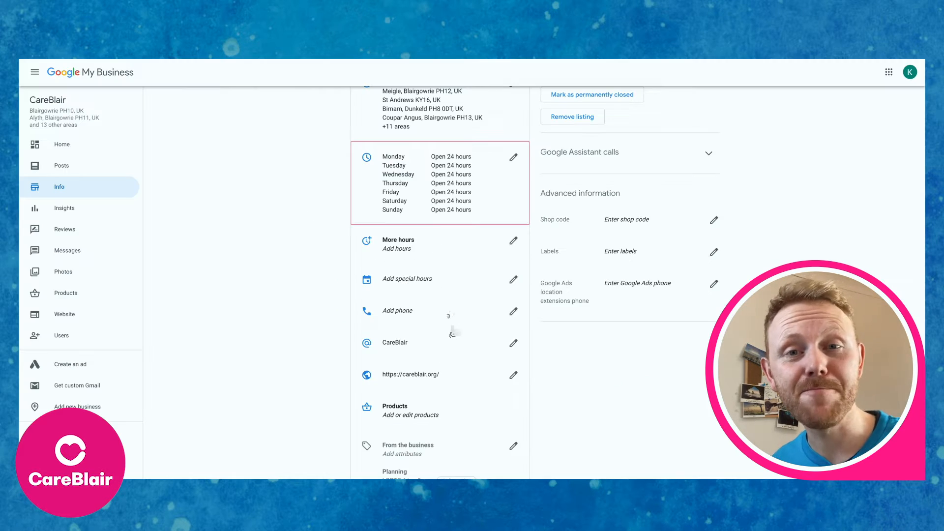
Step: Review the special hours, phone and profile short name entries of the business info
left_click(406, 284)
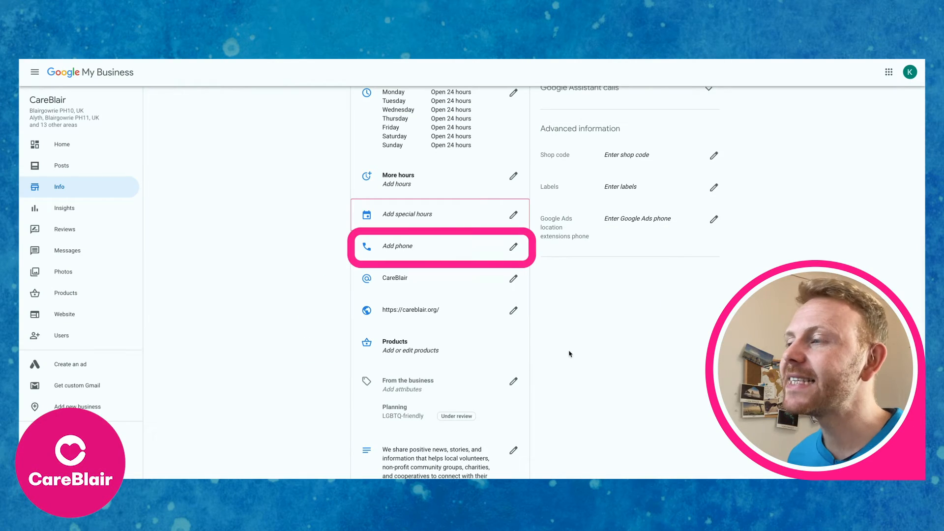
left_click(401, 251)
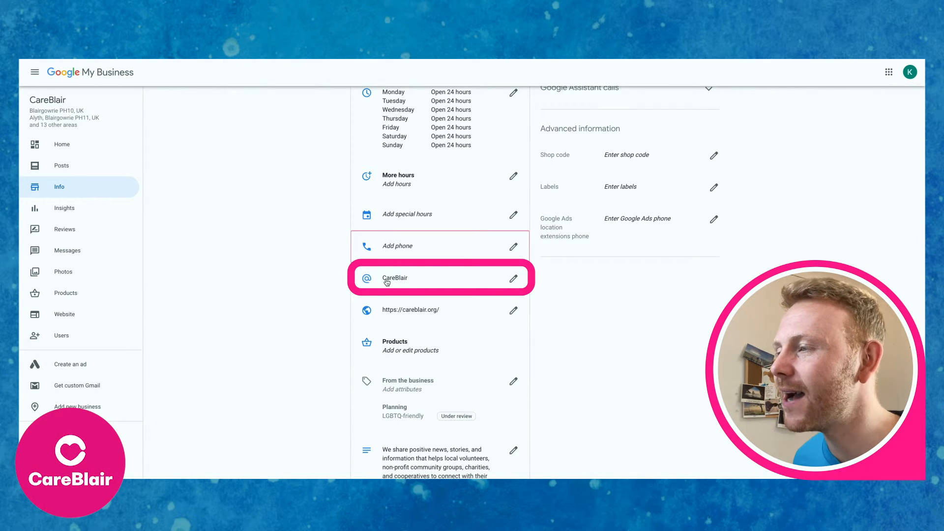
left_click(387, 282)
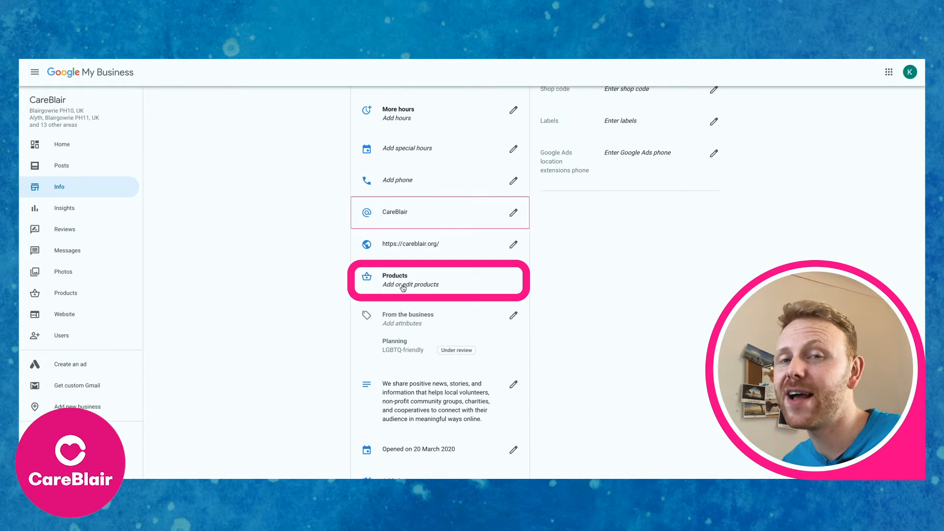
Step: Start a new product for the listing, examine the form's fields and close it without adding anything
left_click(391, 279)
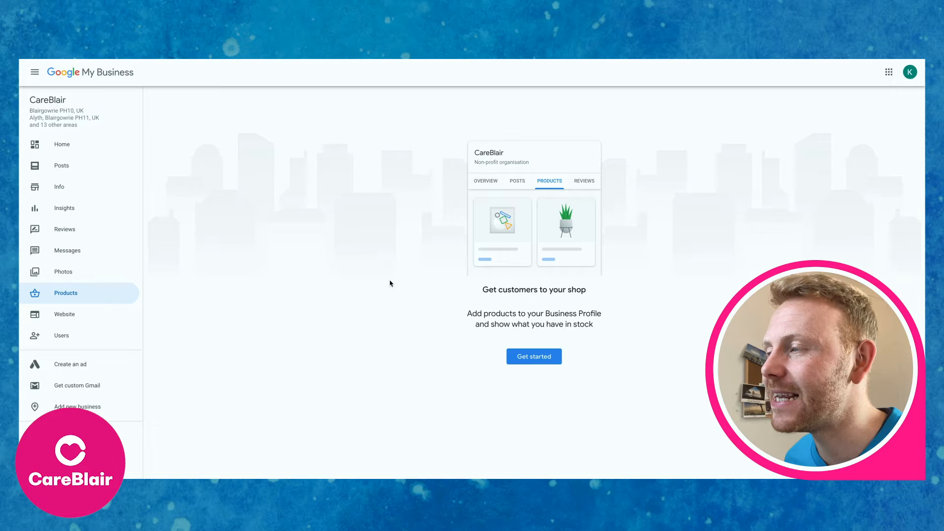
left_click(534, 358)
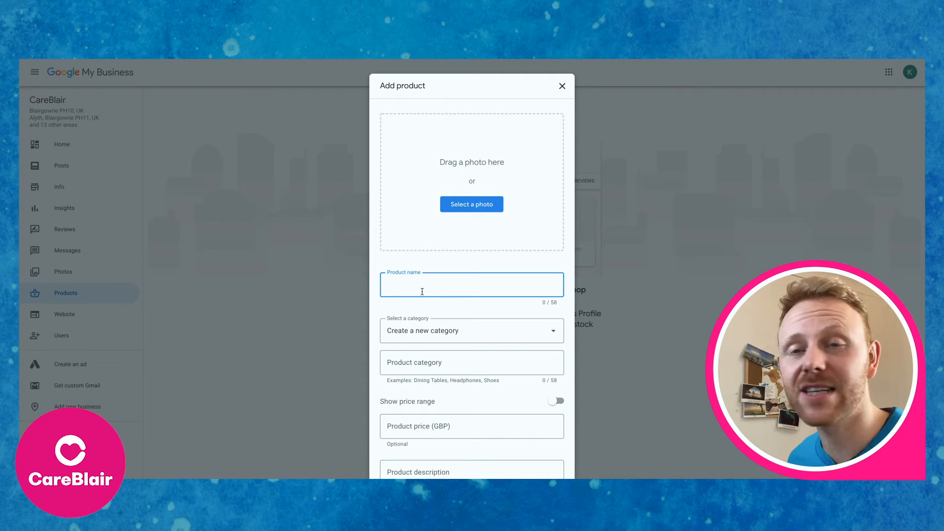
scroll(422, 339, "down", 2)
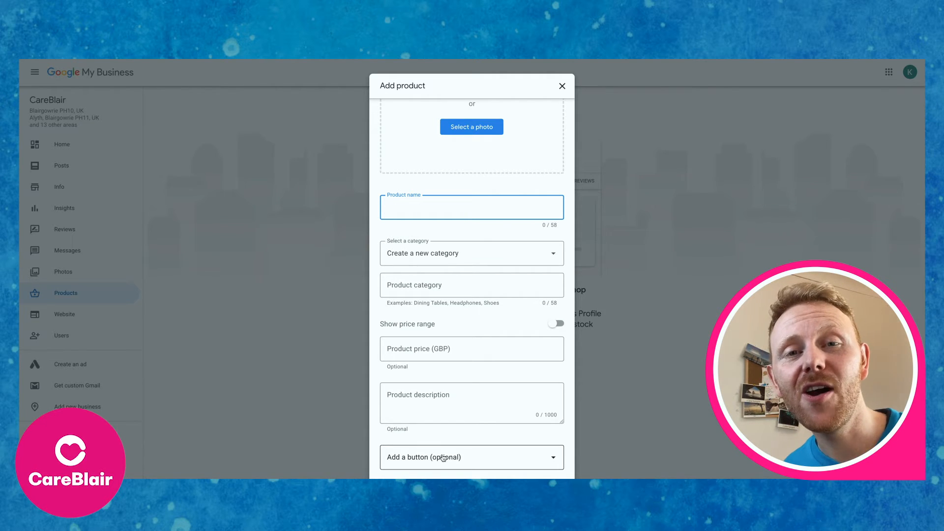
left_click(657, 390)
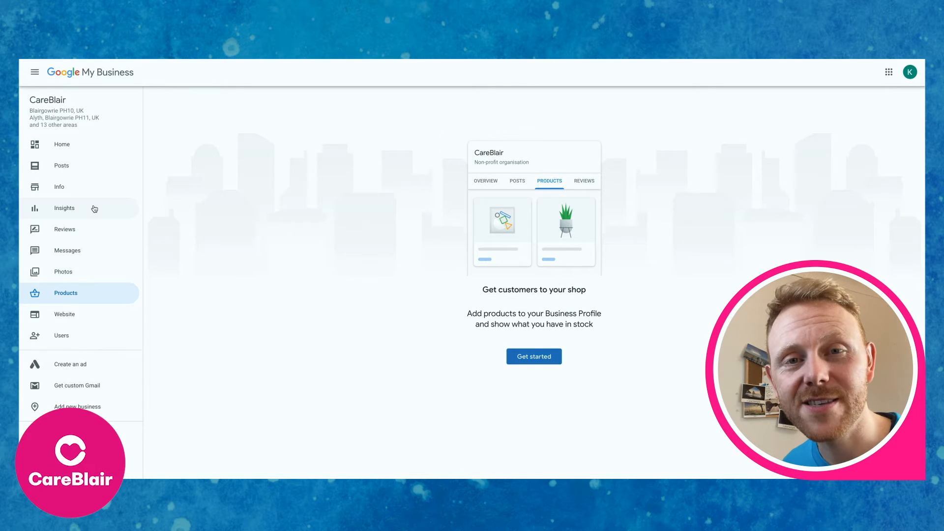
Step: Return to the business info and review the website address and the business description, keeping both as they are
left_click(48, 189)
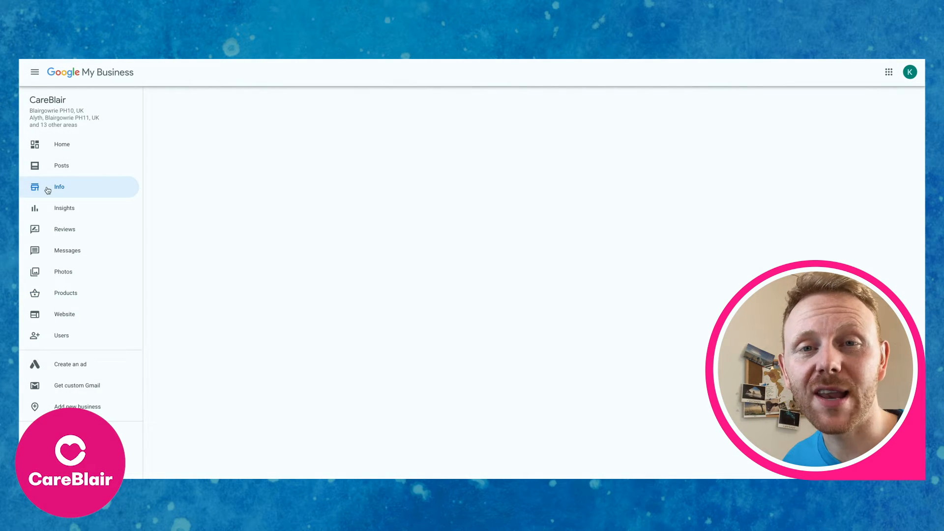
scroll(424, 301, "down", 5)
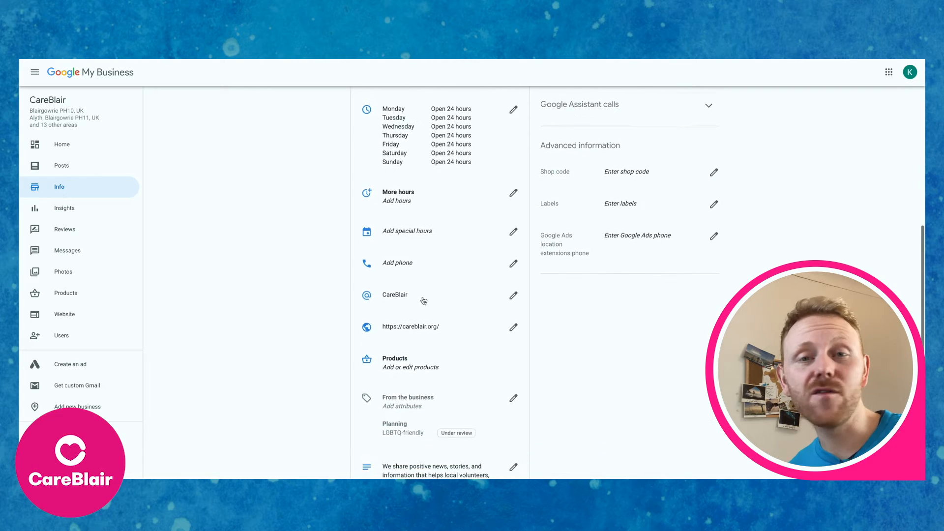
scroll(424, 301, "down", 3)
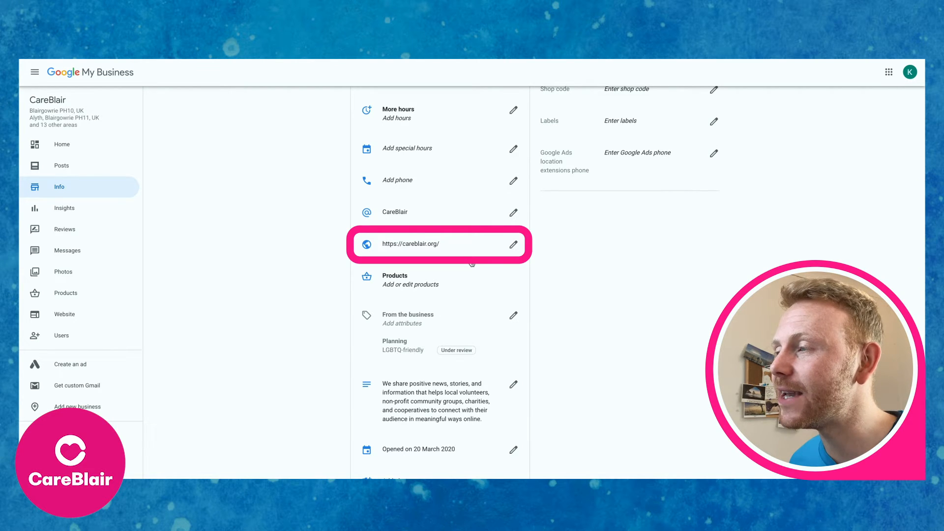
left_click(429, 245)
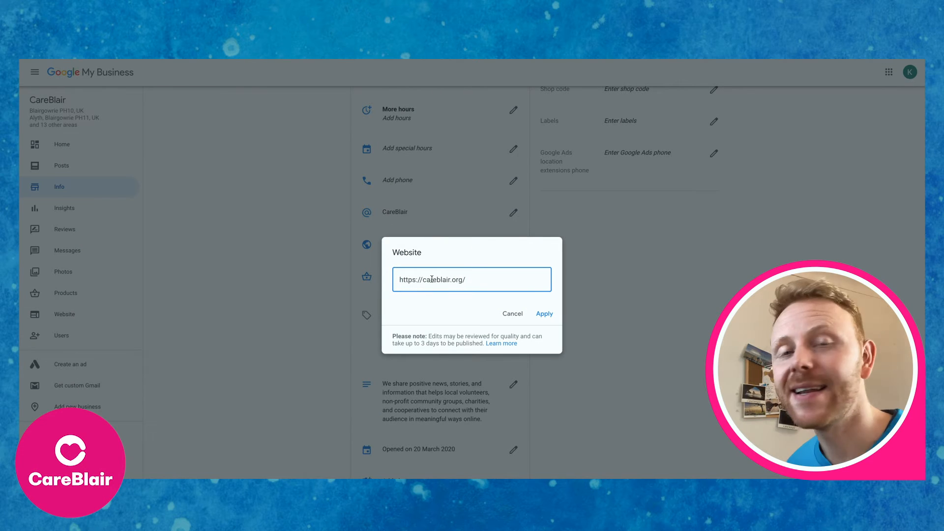
left_click(512, 315)
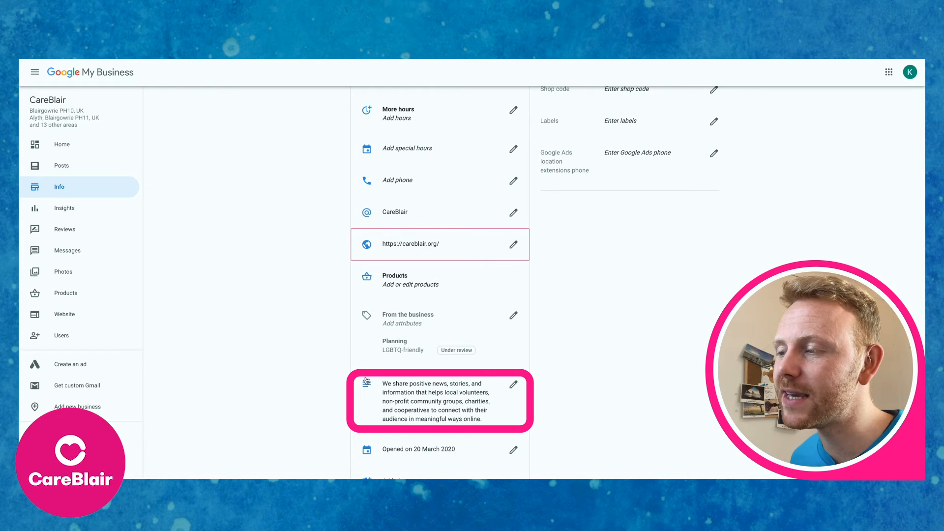
left_click(514, 385)
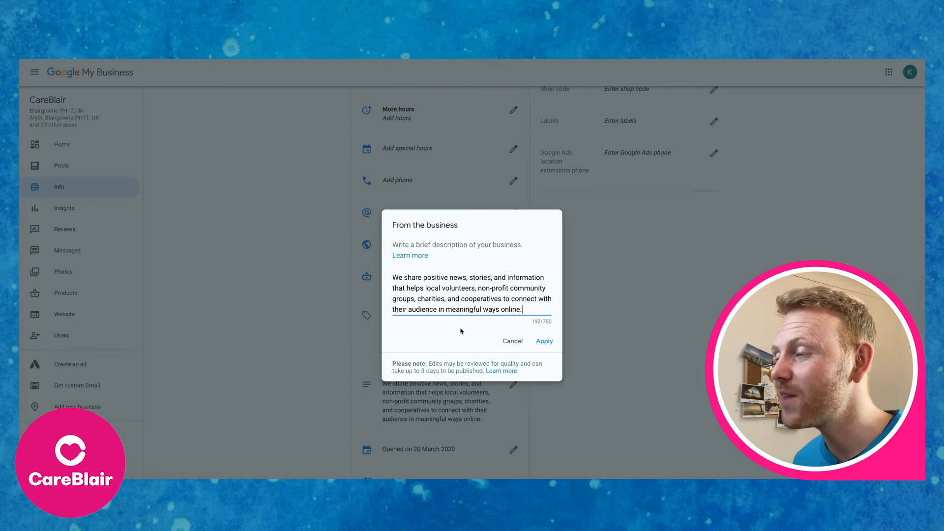
left_click(544, 343)
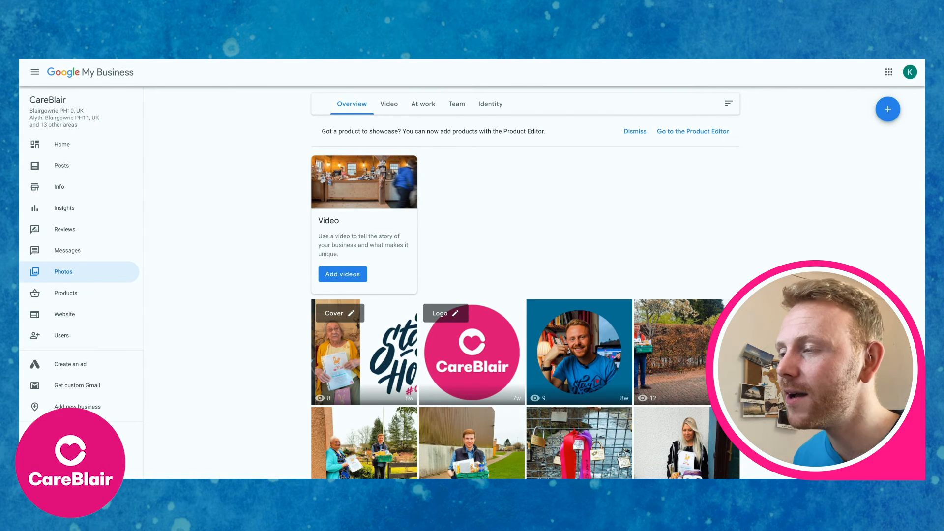
Step: Browse the listing's photo overview and its Video, At work, Team and Identity categories
scroll(588, 389, "down", 6)
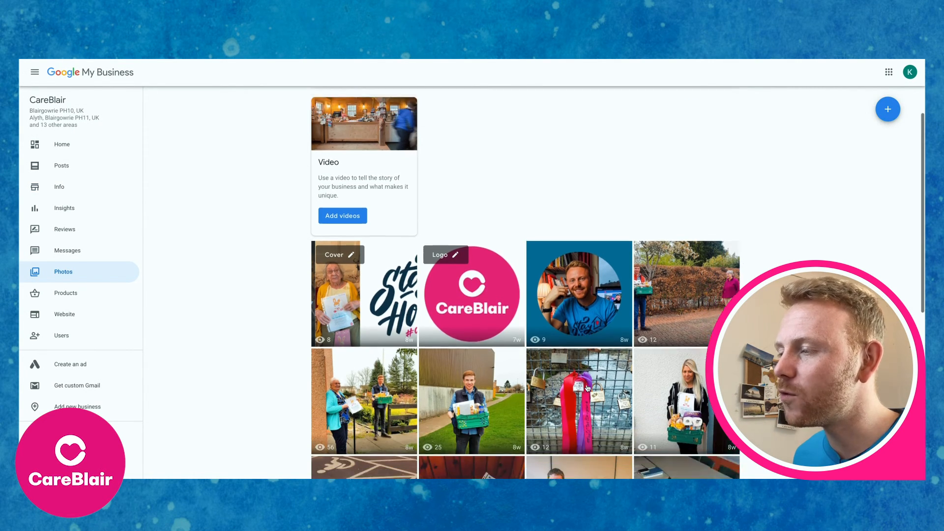
scroll(542, 321, "down", 5)
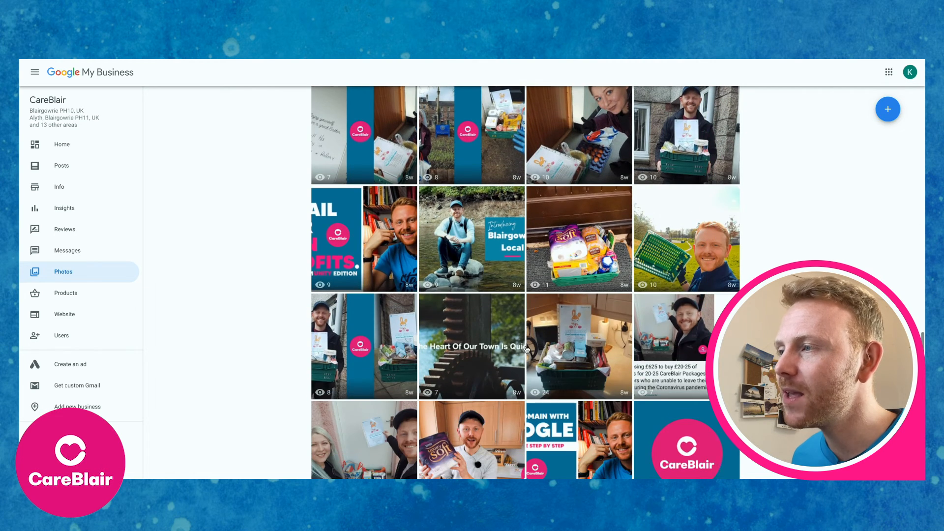
scroll(443, 210, "up", 11)
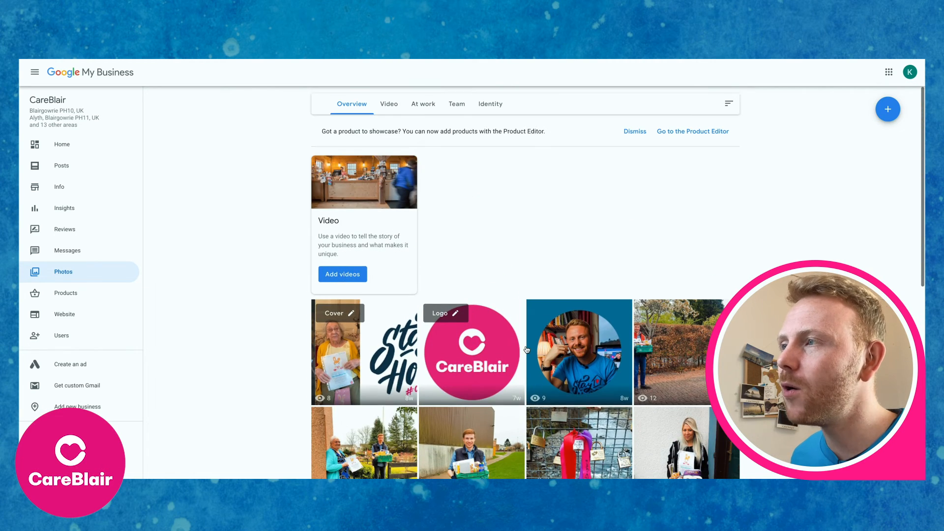
left_click(390, 105)
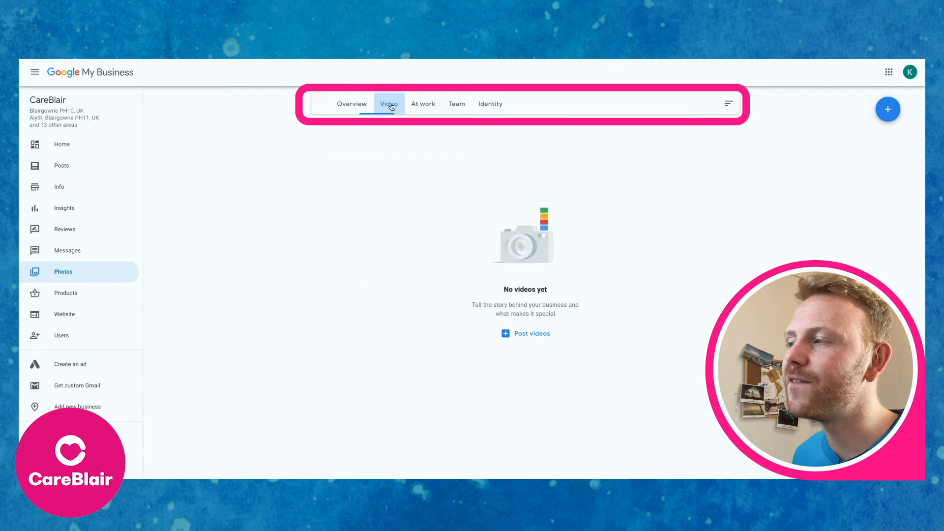
left_click(421, 107)
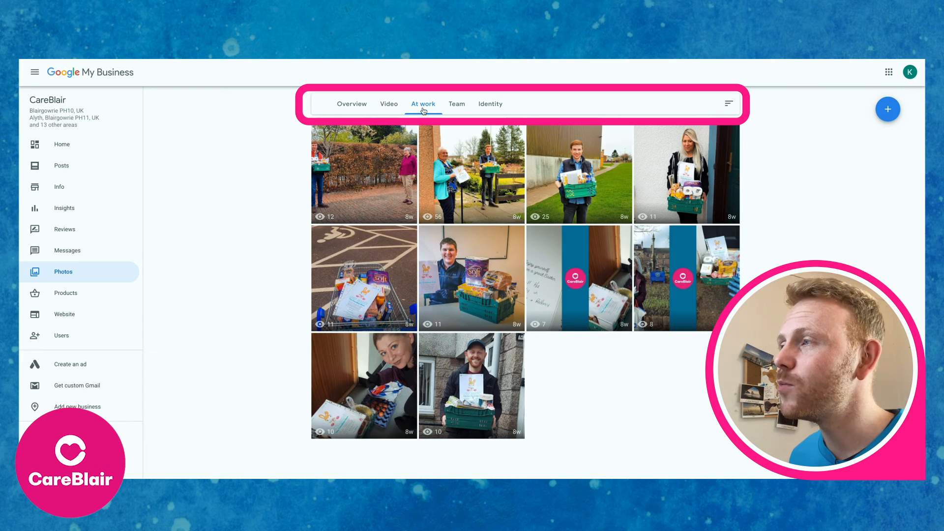
left_click(455, 107)
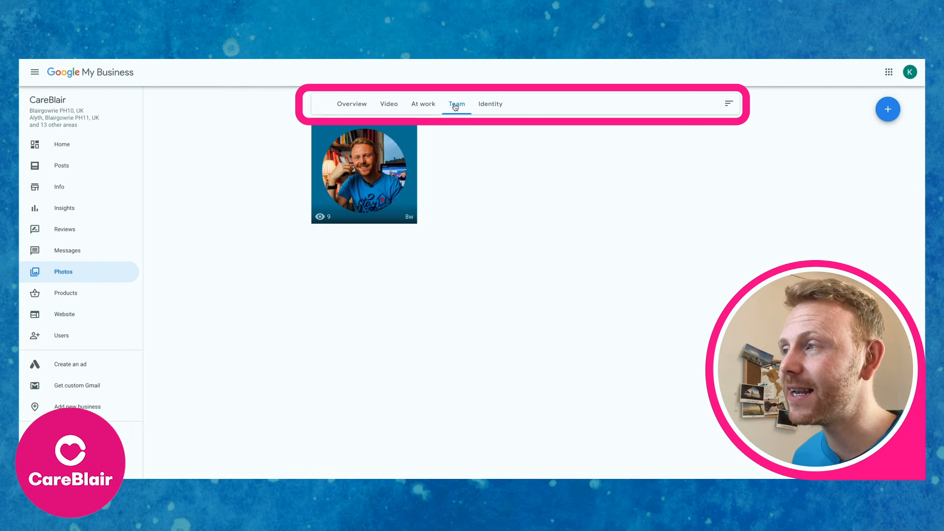
left_click(493, 109)
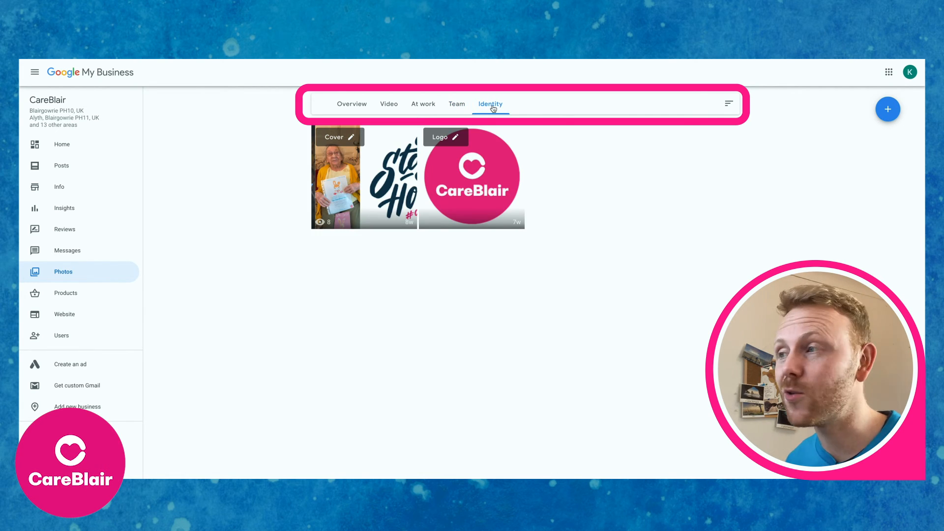